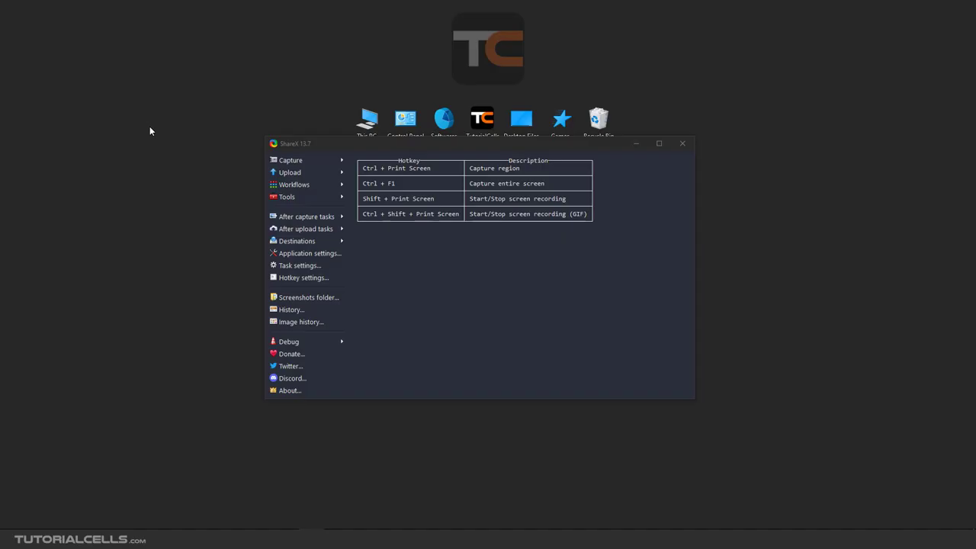
Step: Open the Tools menu in ShareX's main window
click(308, 197)
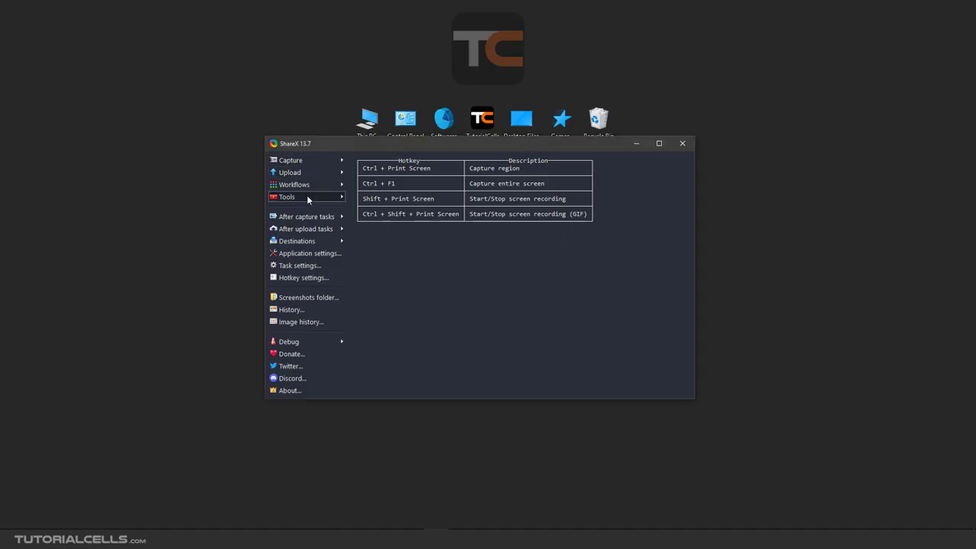
Step: Launch the Ruler and measure the ShareX main window at 848 × 520 px
click(367, 220)
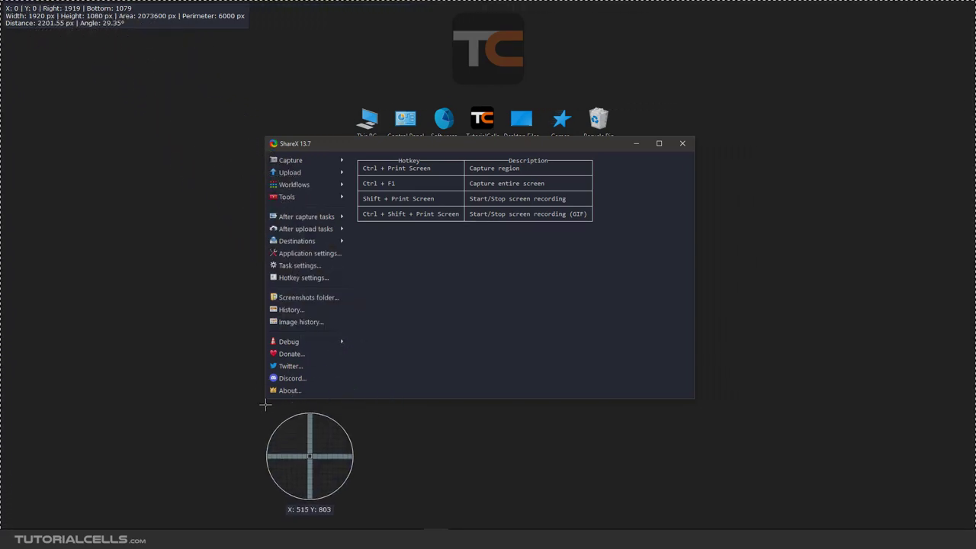
mouse_move(265, 135)
mouse_down()
mouse_move(525, 315)
mouse_move(695, 399)
mouse_up()
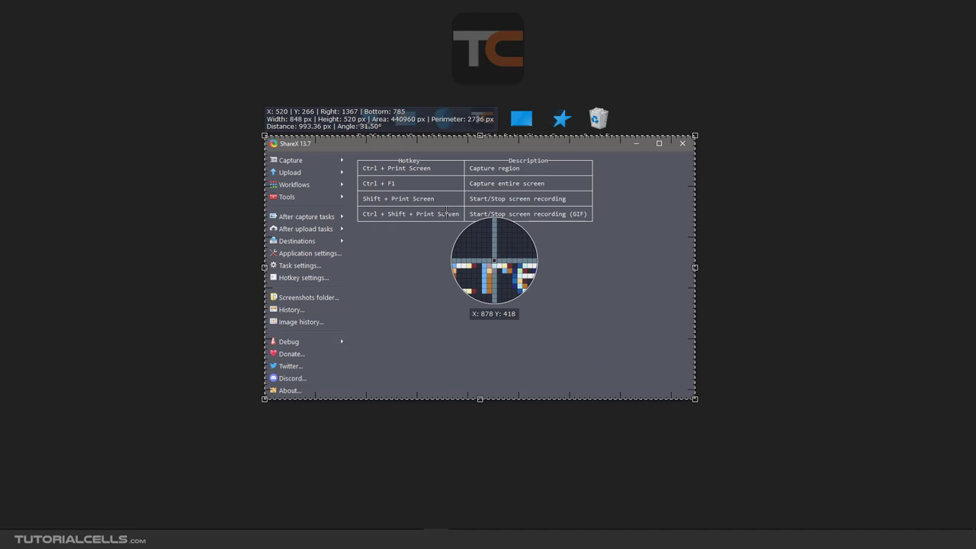
Step: Draw a 500 × 125 px measurement rectangle just below the ShareX window
drag(354, 418, 607, 481)
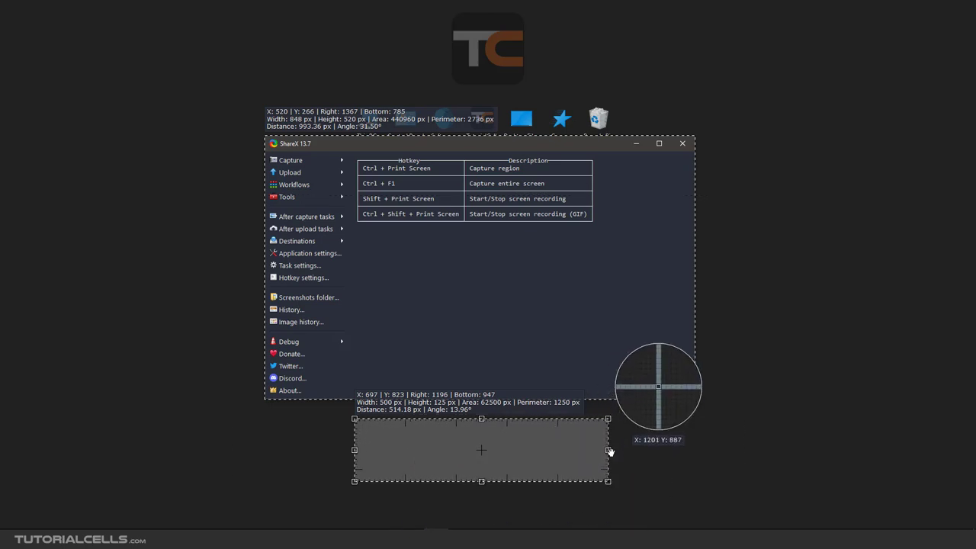
Step: Resize the lower rectangle to about 838 × 66 px by widening both sides and lowering its top
drag(609, 450, 694, 451)
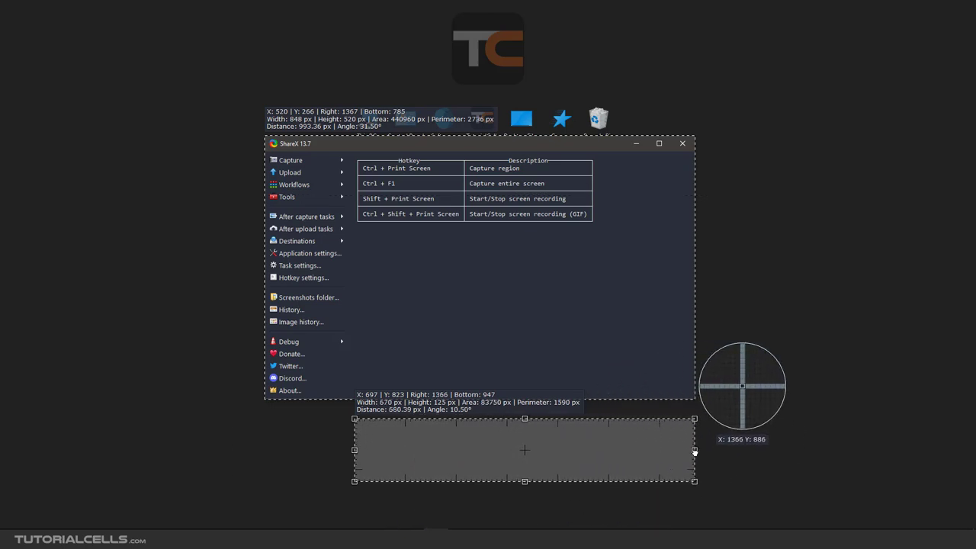
drag(354, 451, 269, 450)
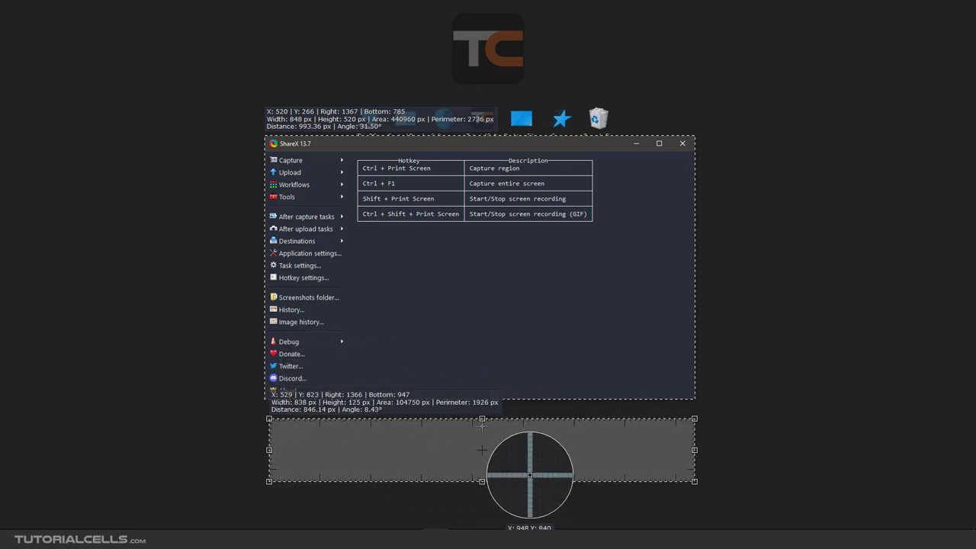
drag(482, 420, 483, 451)
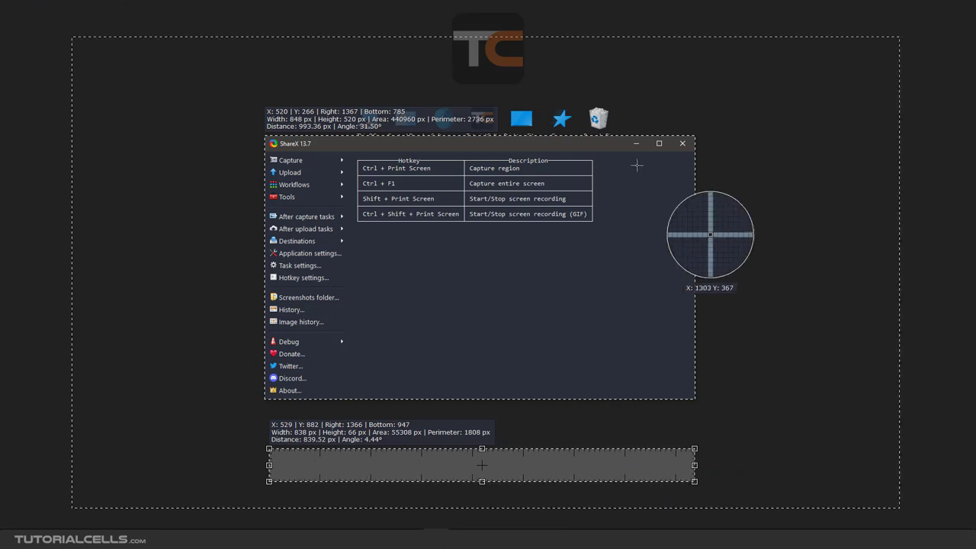
key(Escape)
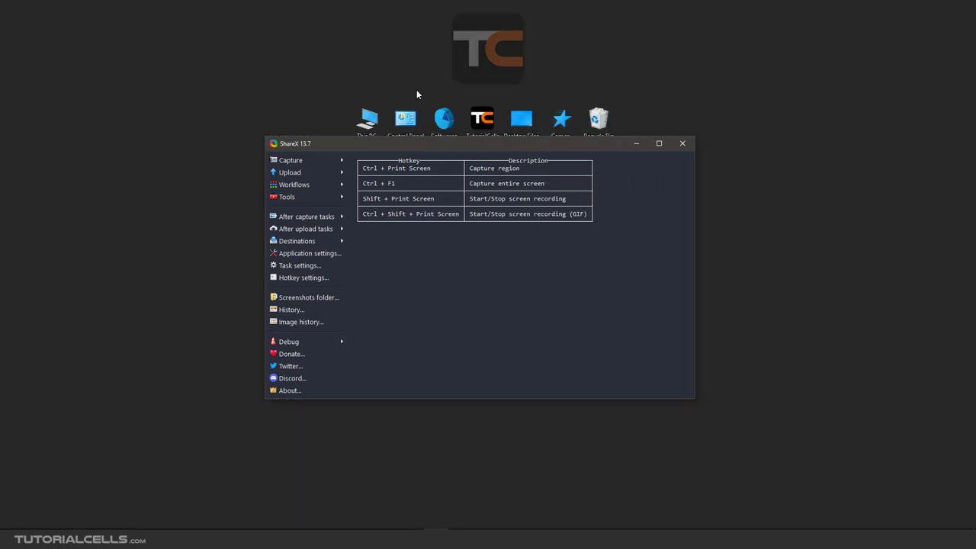